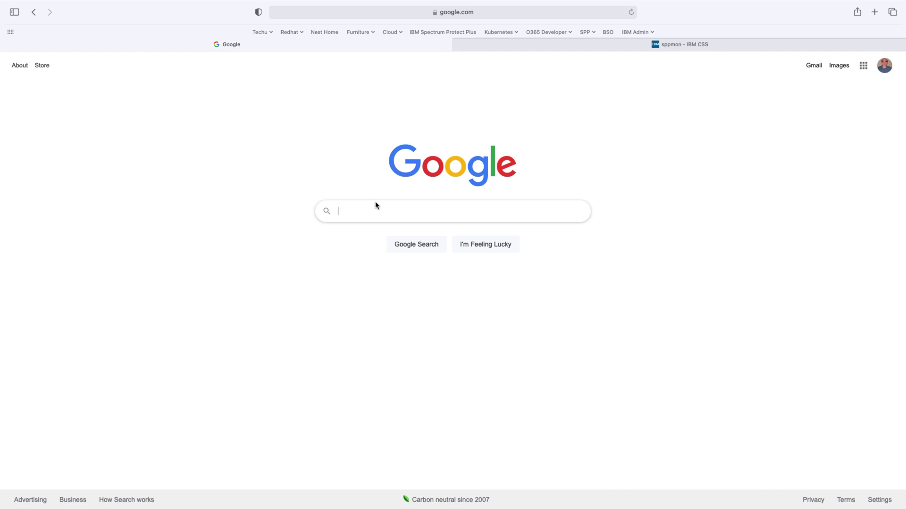
Step: Search Google for 'sppmon'
text(sppmon)
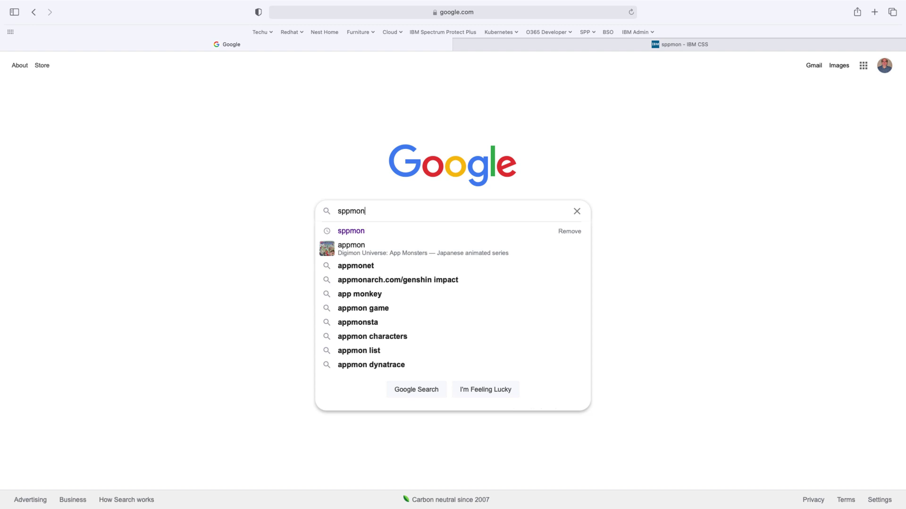
key(Return)
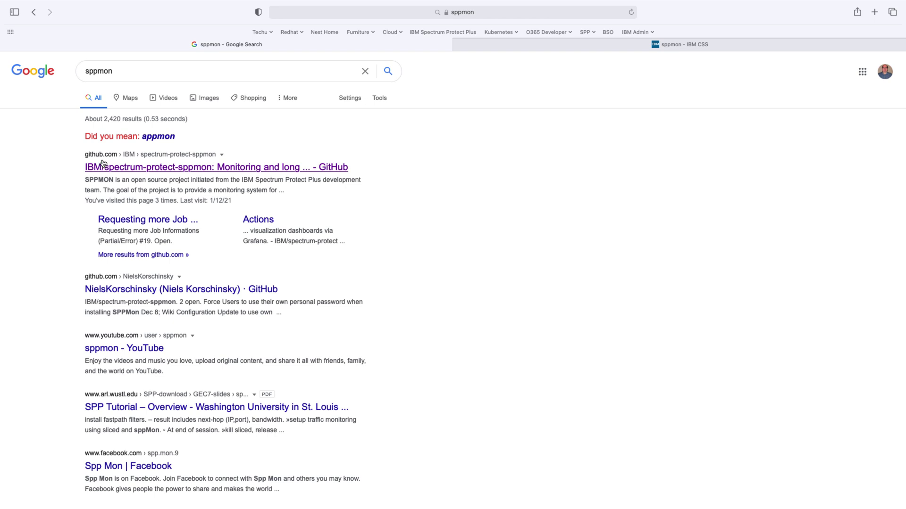
Step: Open the IBM/spectrum-protect-sppmon GitHub repository and read through its Welcome to SPPMON README
click(133, 168)
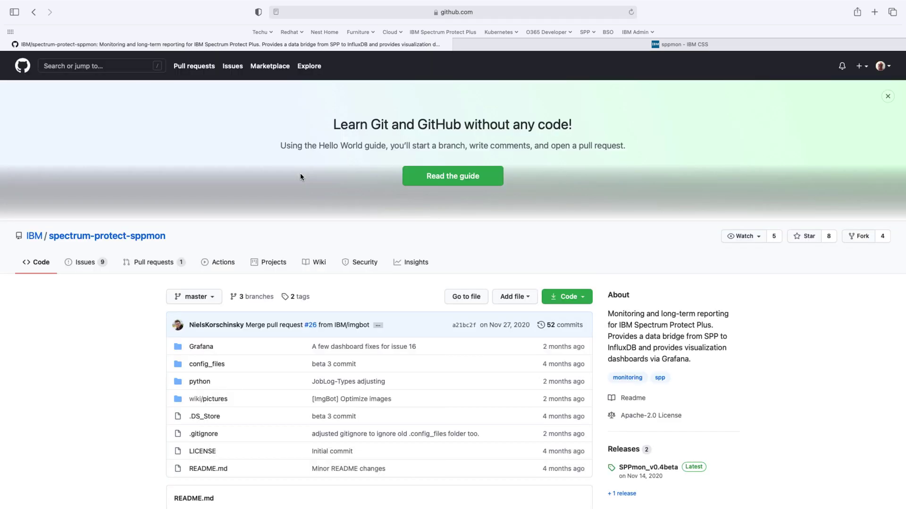
scroll(341, 205, down, 2)
scroll(341, 206, down, 3)
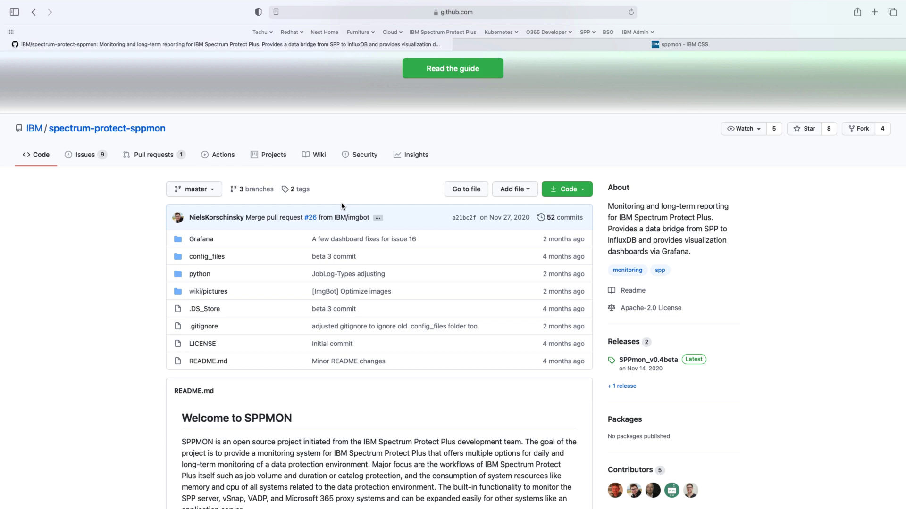
scroll(342, 206, down, 12)
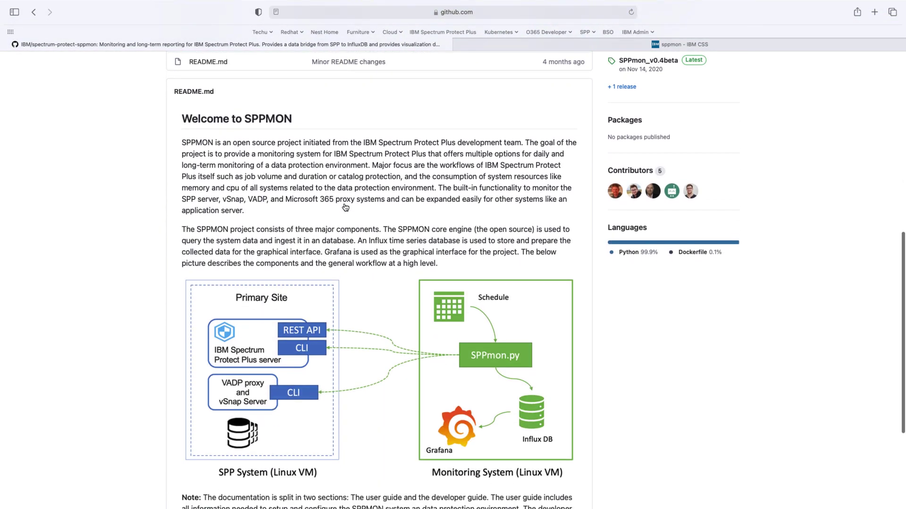
scroll(344, 207, down, 7)
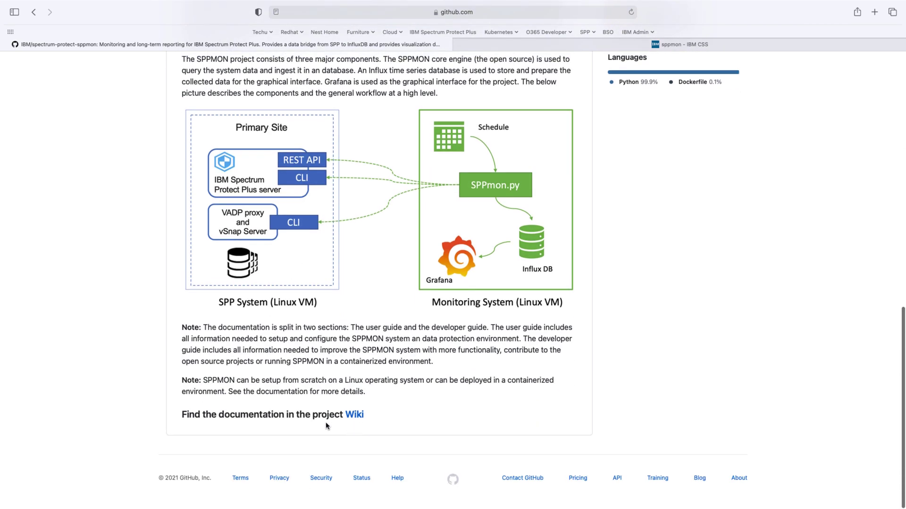
Step: Browse the repository Wiki Home page, its SPPMON overview, and its User Guide sidebar
click(354, 417)
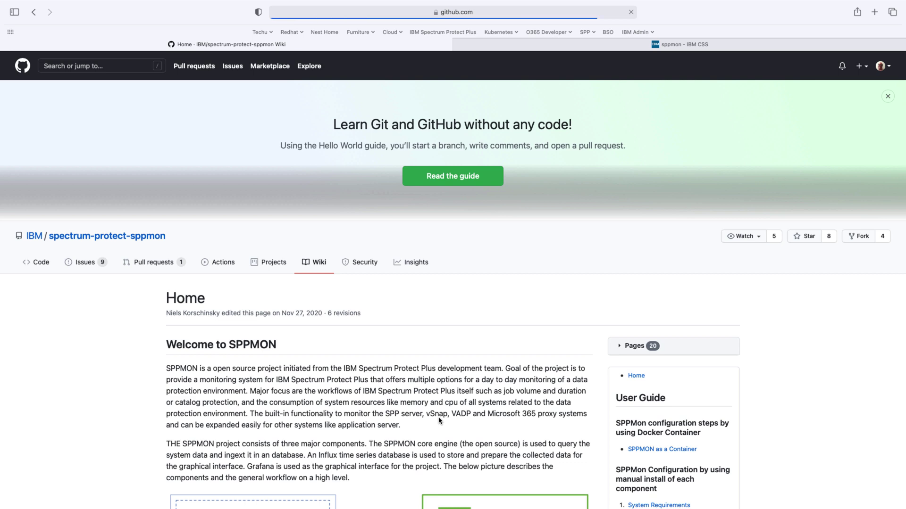
scroll(443, 389, down, 3)
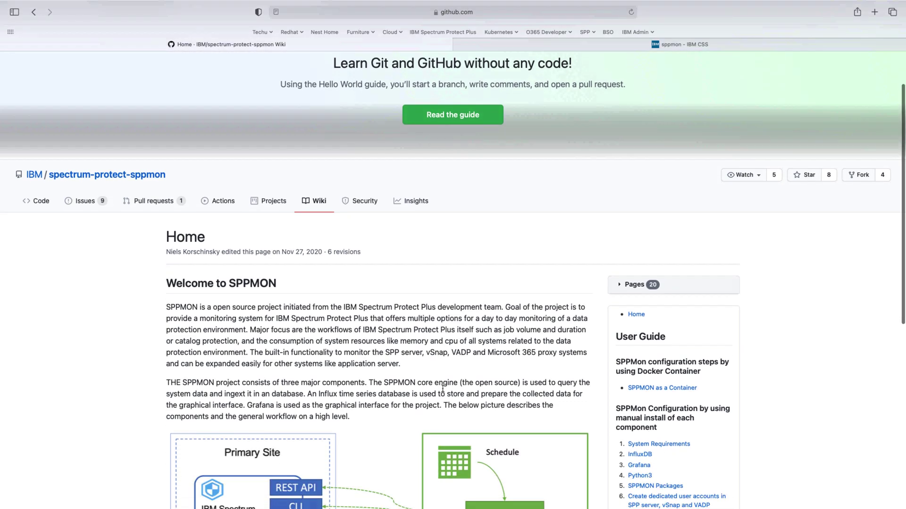
scroll(443, 388, down, 5)
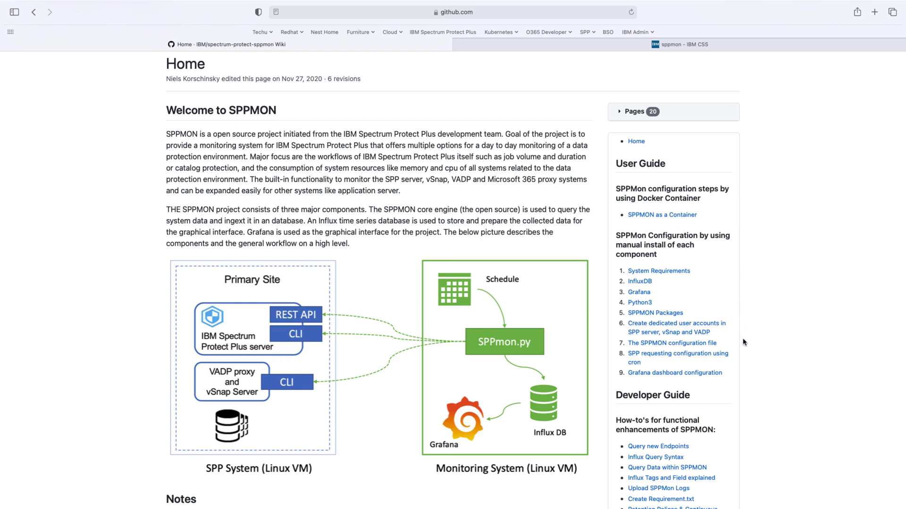
scroll(753, 336, down, 4)
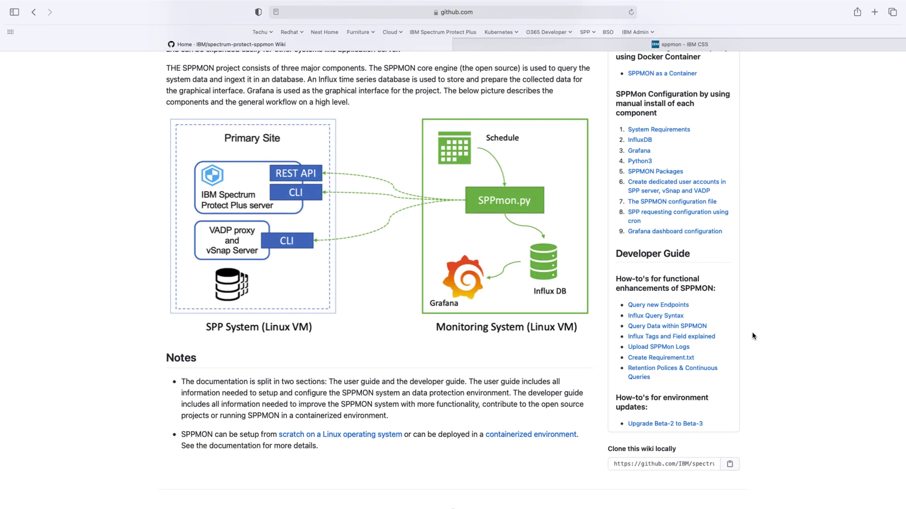
scroll(753, 336, up, 4)
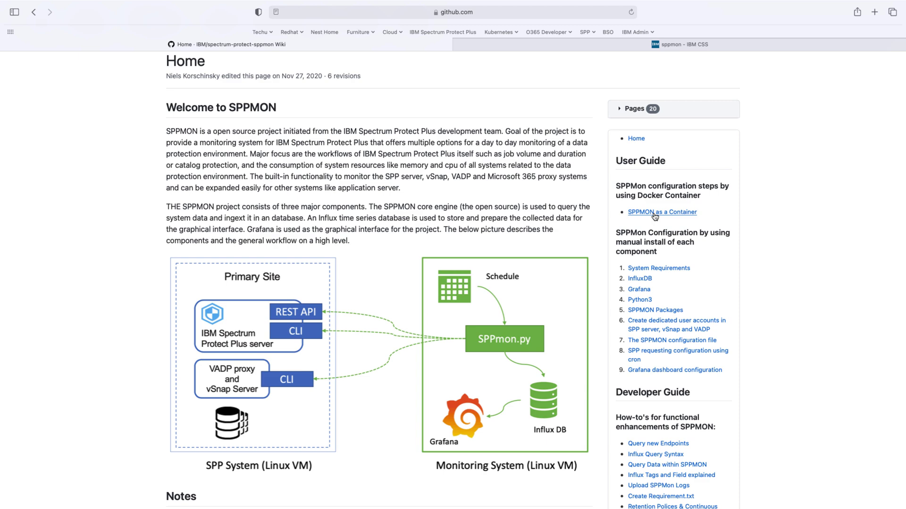
scroll(655, 216, down, 4)
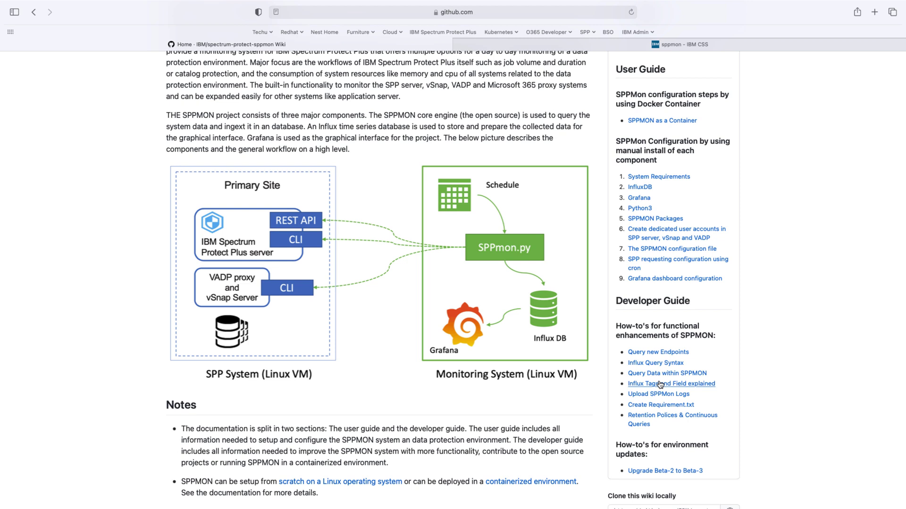
Step: Return to the Skytap console and unlock the monitoring VM with its password
click(622, 43)
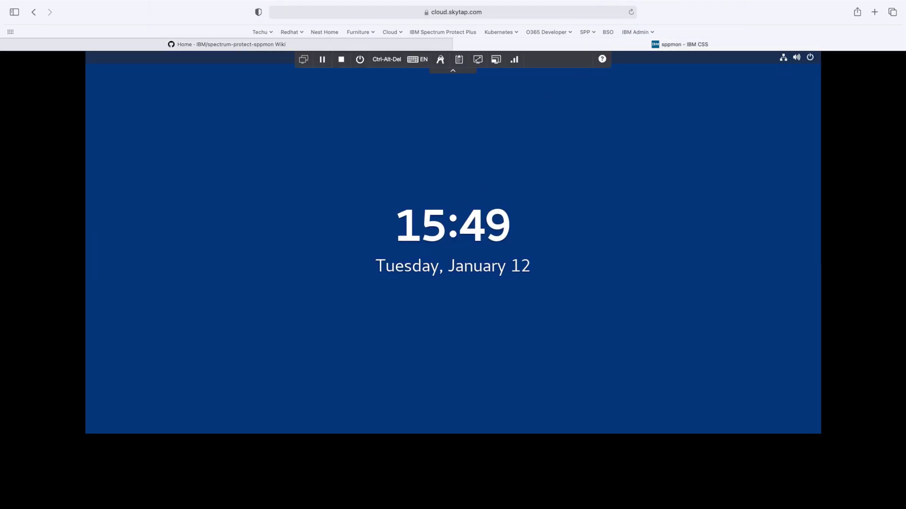
click(454, 235)
text(****)
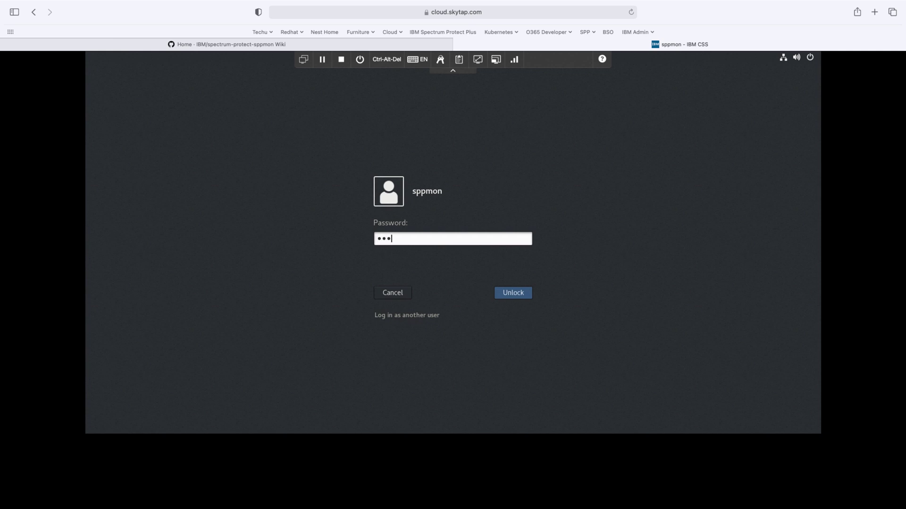
key(BackSpace)
key(BackSpace)
key(BackSpace)
key(BackSpace)
text(****)
key(BackSpace)
key(BackSpace)
key(BackSpace)
key(BackSpace)
text(*********)
key(Return)
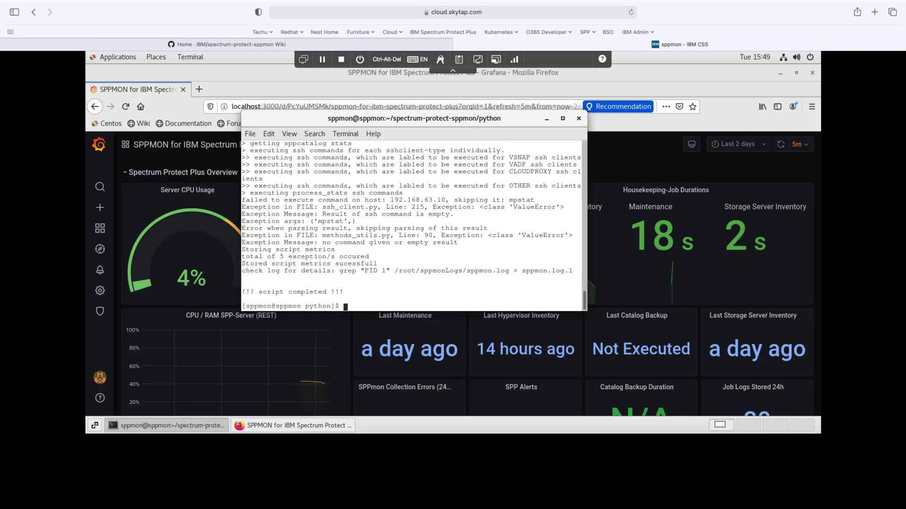
Step: Minimize the terminal to reveal the SPPMON Grafana dashboard showing 4% CPU and 43% RAM
click(546, 120)
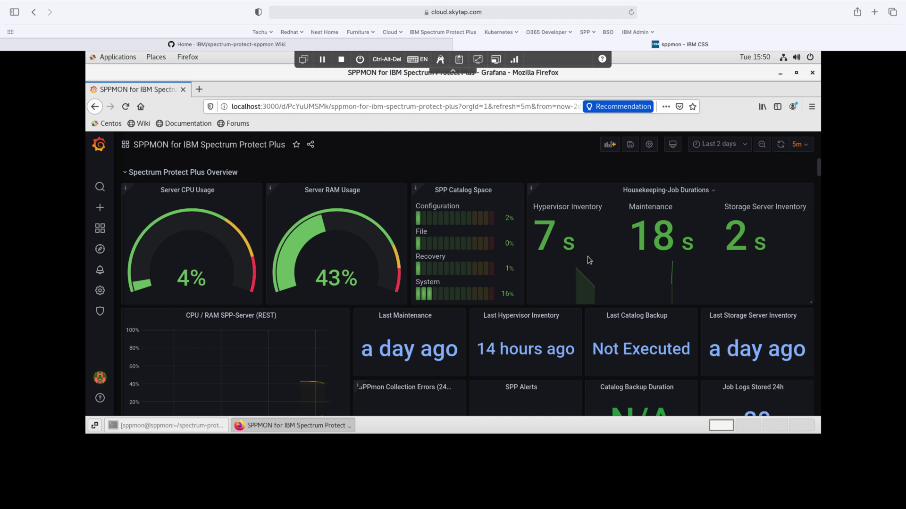
click(745, 147)
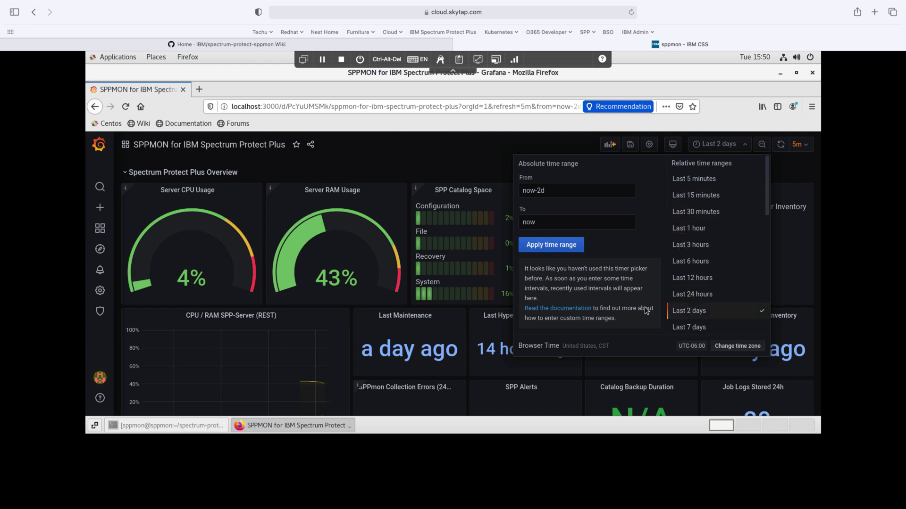
click(687, 310)
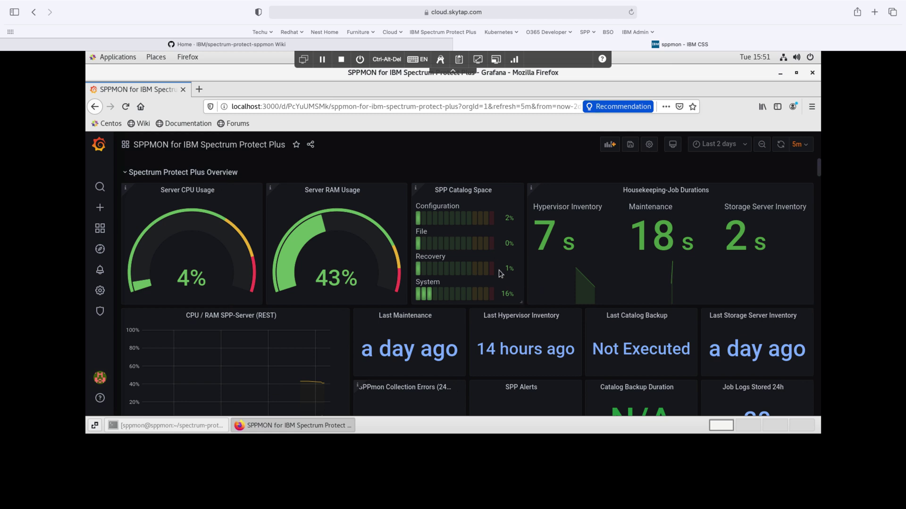
Step: Scroll past SPP Server Health to the Protection Jobs duration charts
scroll(485, 268, down, 1)
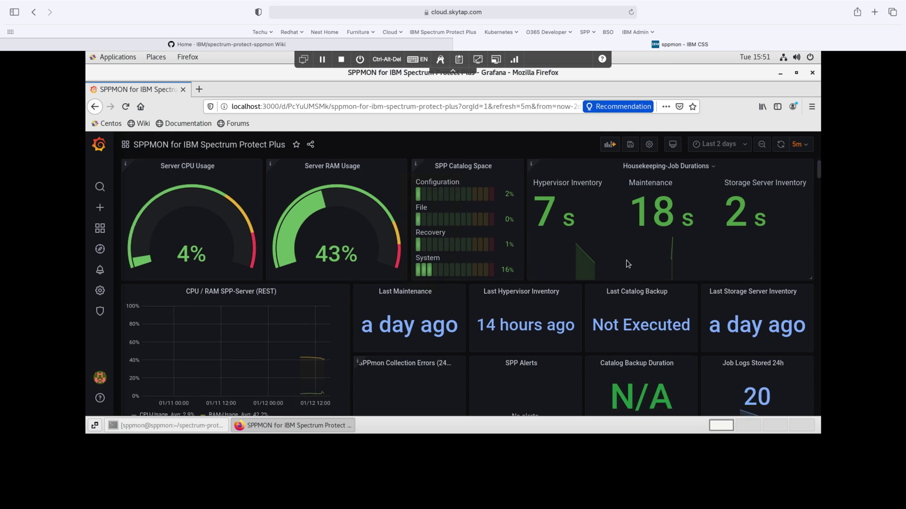
scroll(601, 237, down, 5)
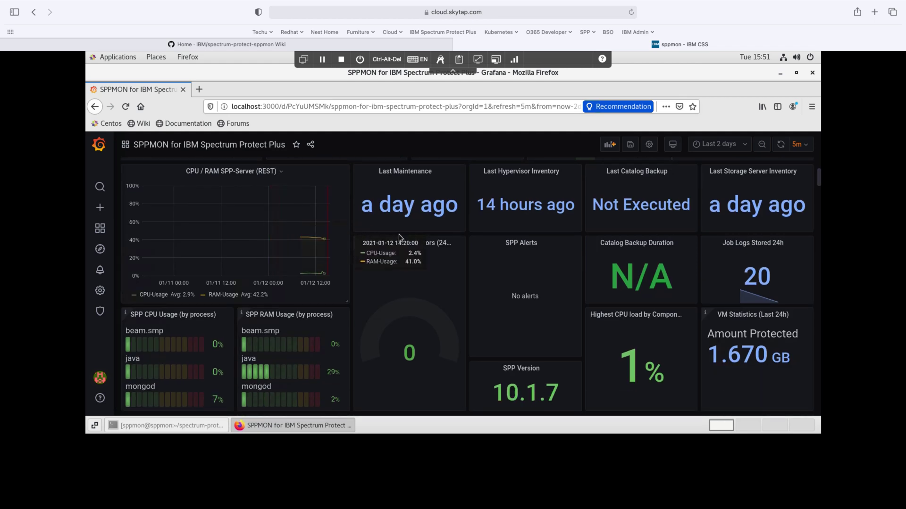
scroll(403, 234, down, 14)
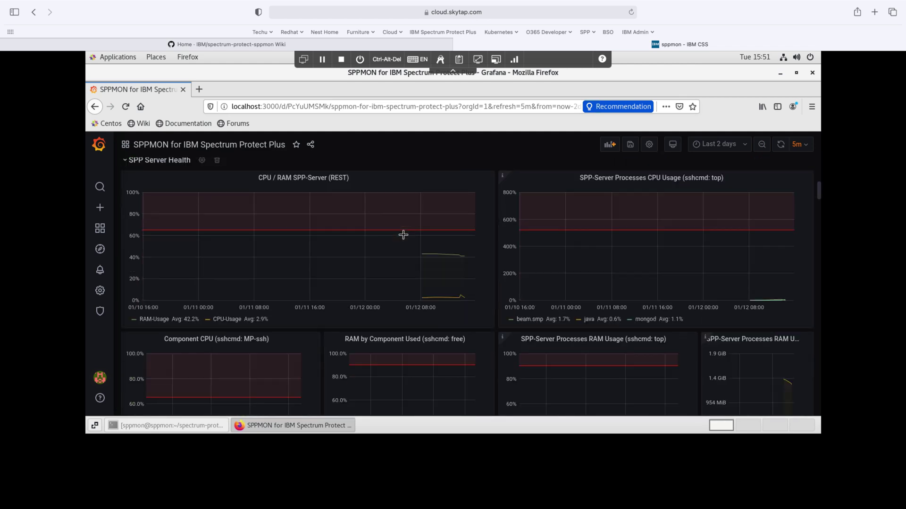
scroll(403, 235, down, 2)
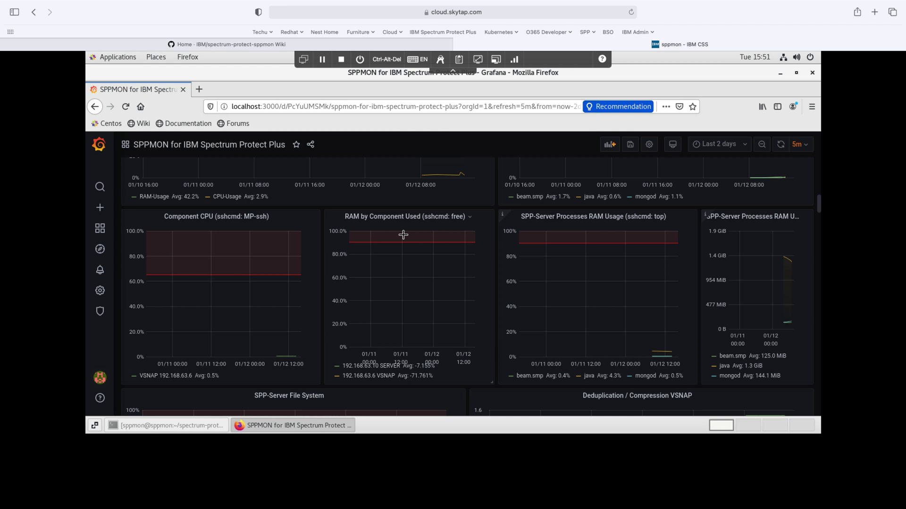
scroll(403, 234, down, 8)
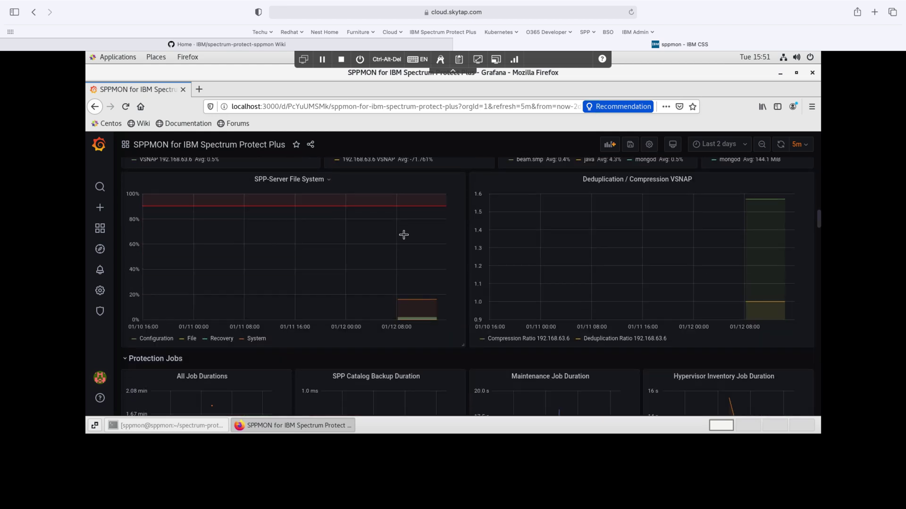
scroll(403, 234, down, 4)
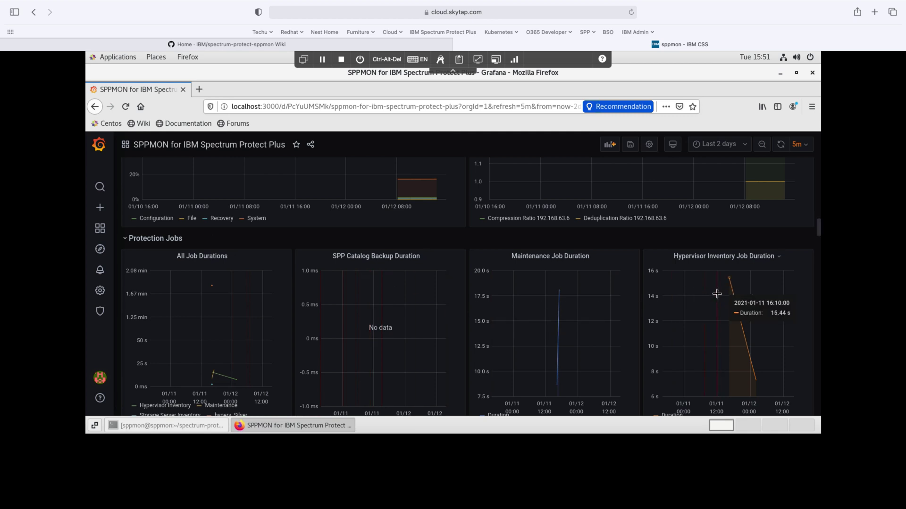
Step: Scroll down to the Application Inventory, VMware, DB2 and Office365 job duration panels
scroll(717, 293, down, 4)
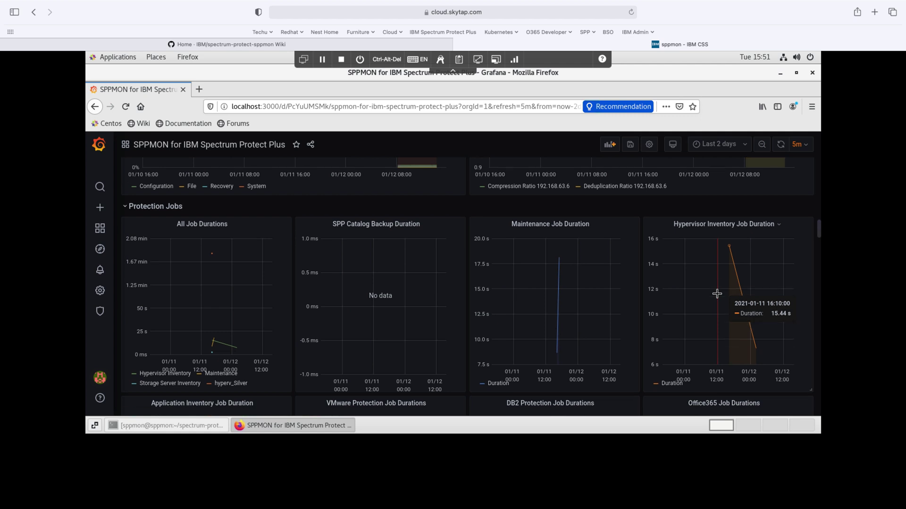
scroll(717, 293, down, 5)
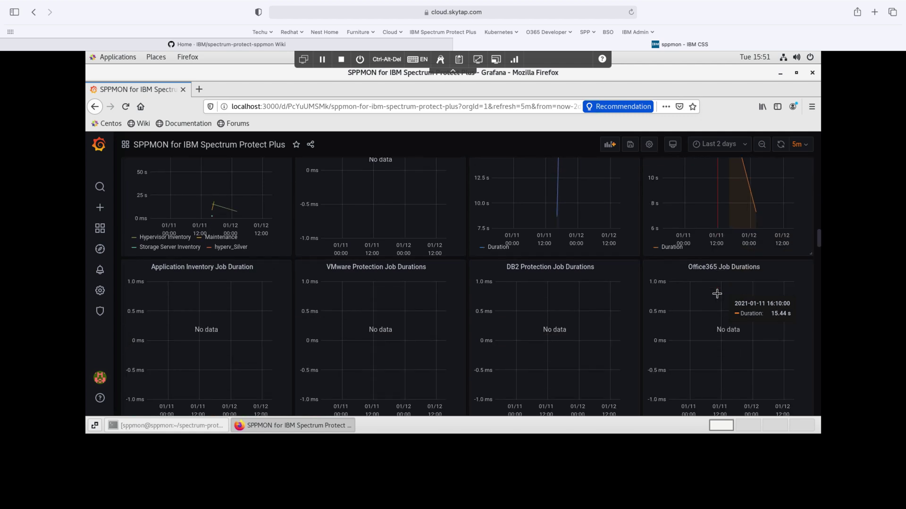